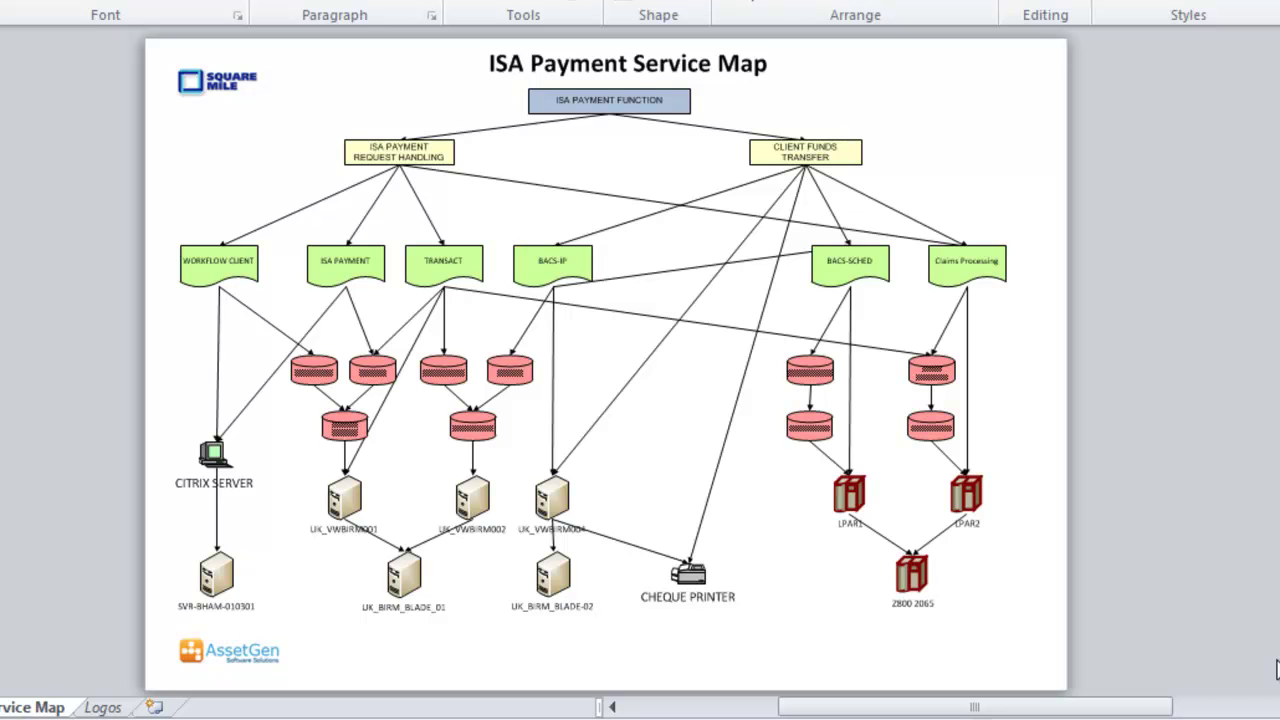
# Inspect the shape data for UK_BIRM_BLADE_01, UK_VWBIRM001, ORACLE FWS_03 and WORKFLOW, then close the data panel.
pyautogui.click(416, 586)
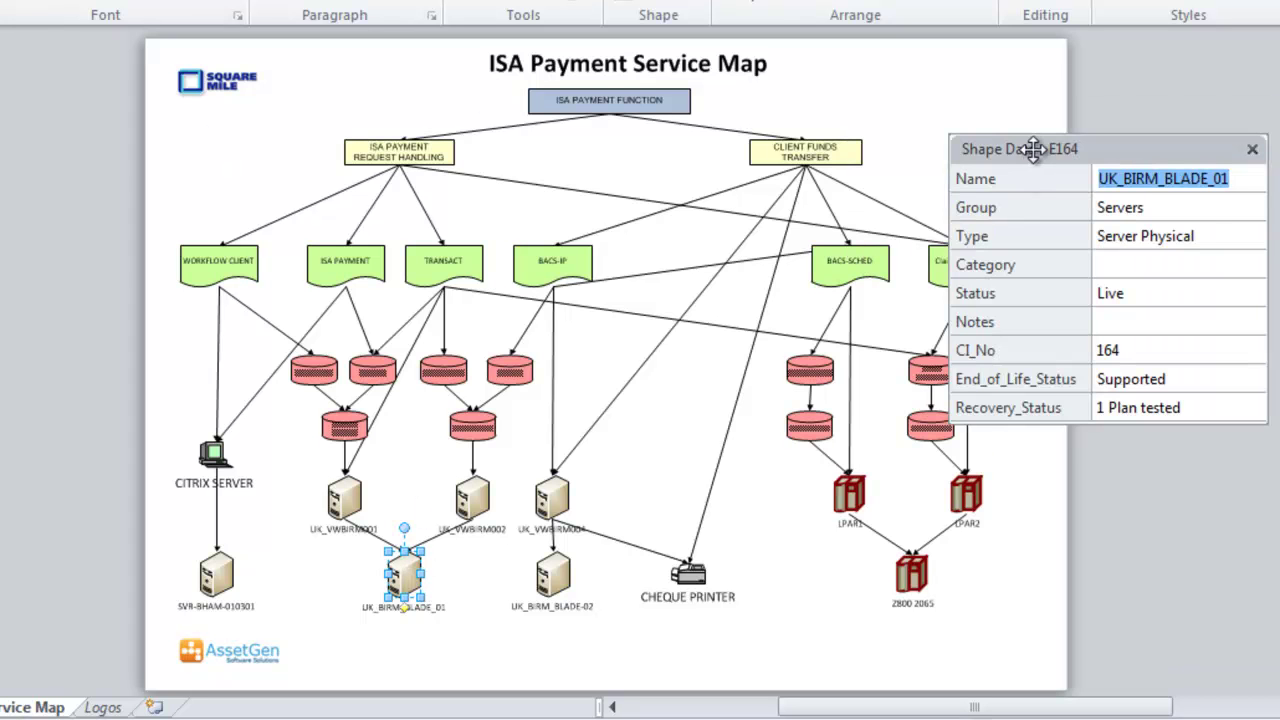
pyautogui.moveTo(1033, 149); pyautogui.dragTo(878, 329)
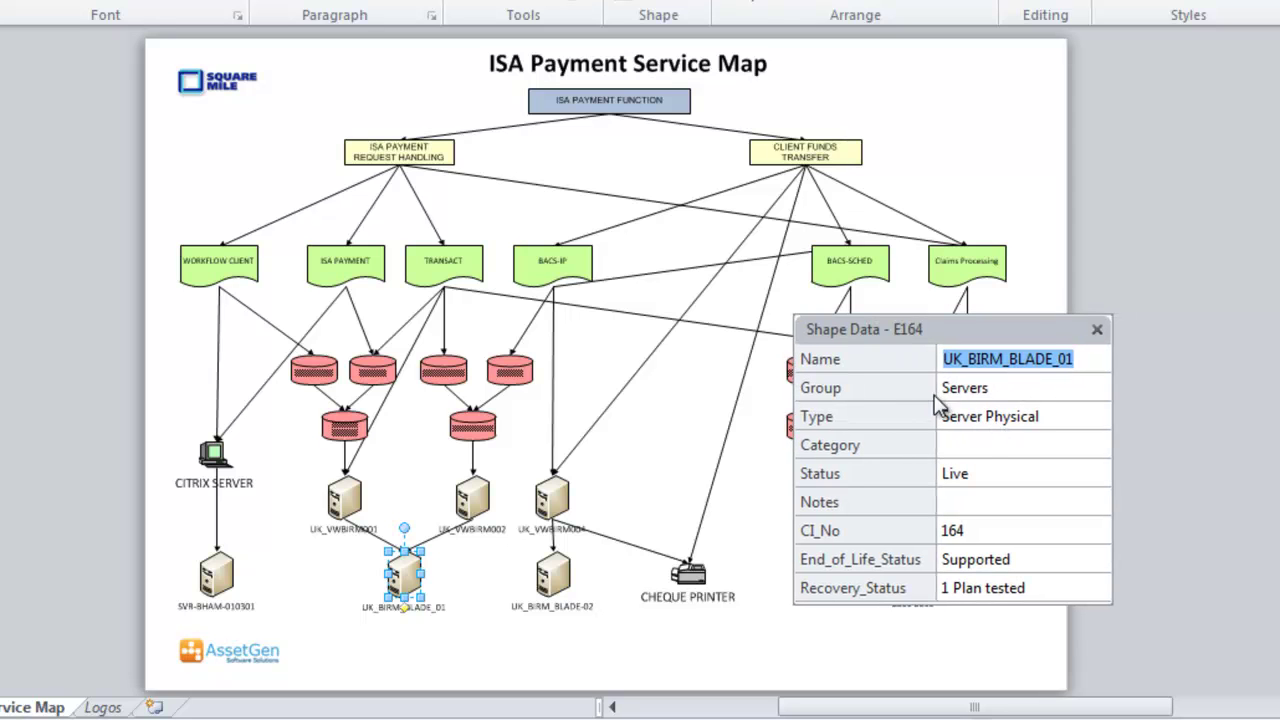
pyautogui.click(341, 508)
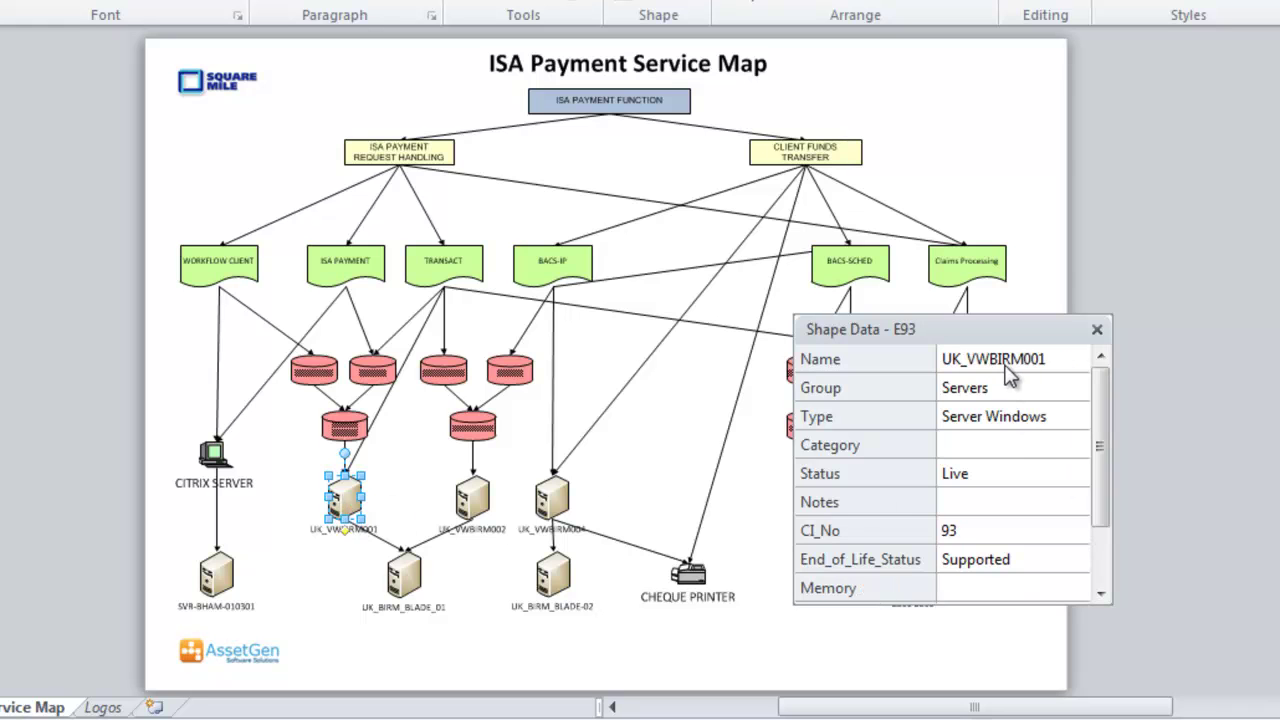
pyautogui.click(350, 430)
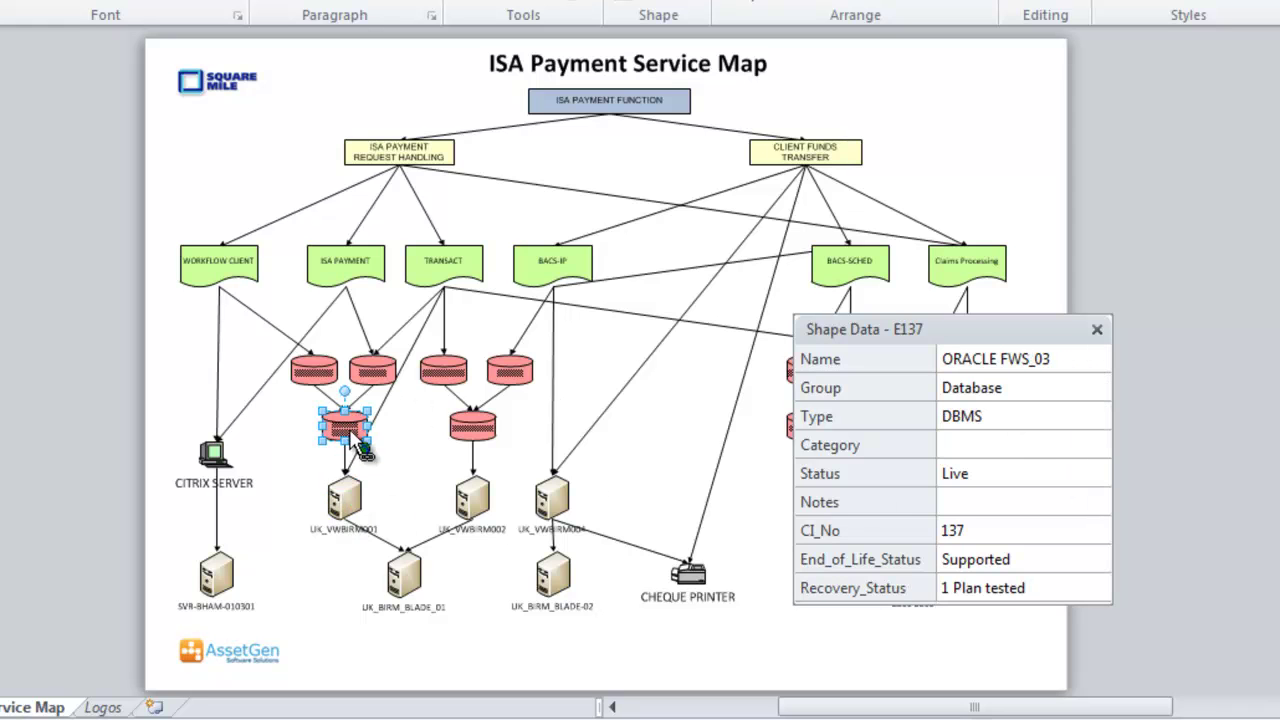
pyautogui.click(318, 372)
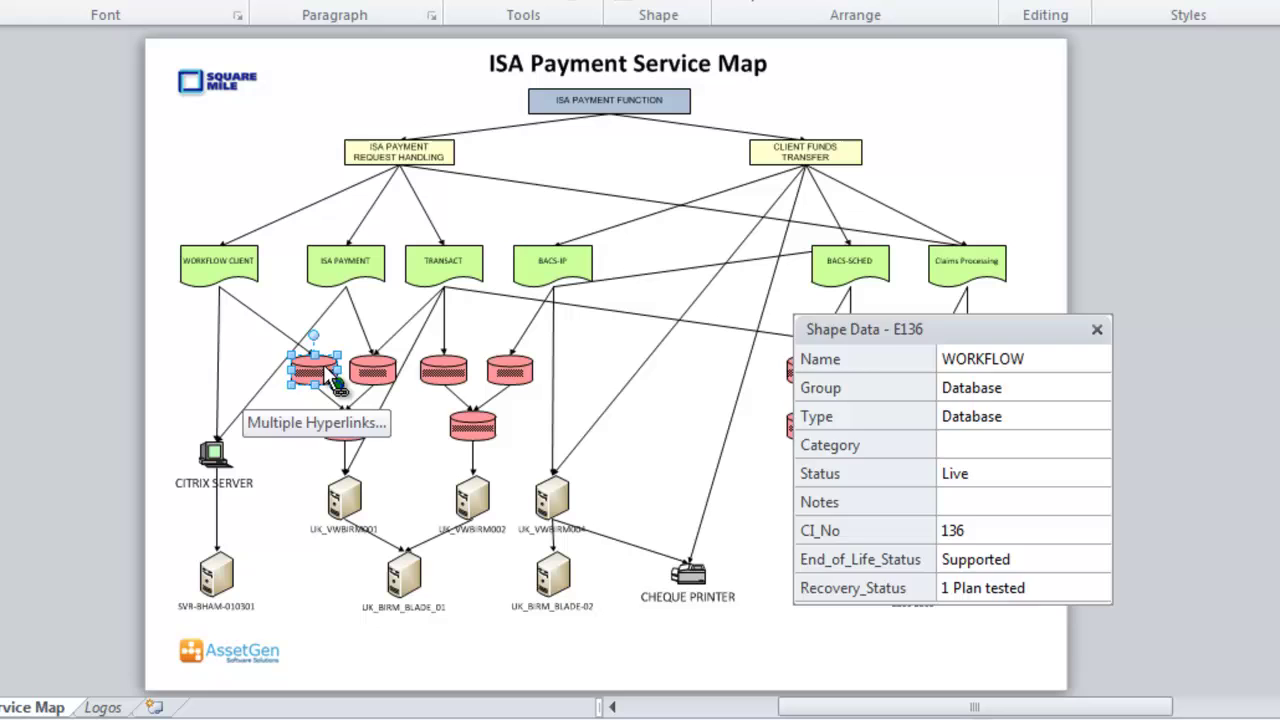
pyautogui.click(610, 378)
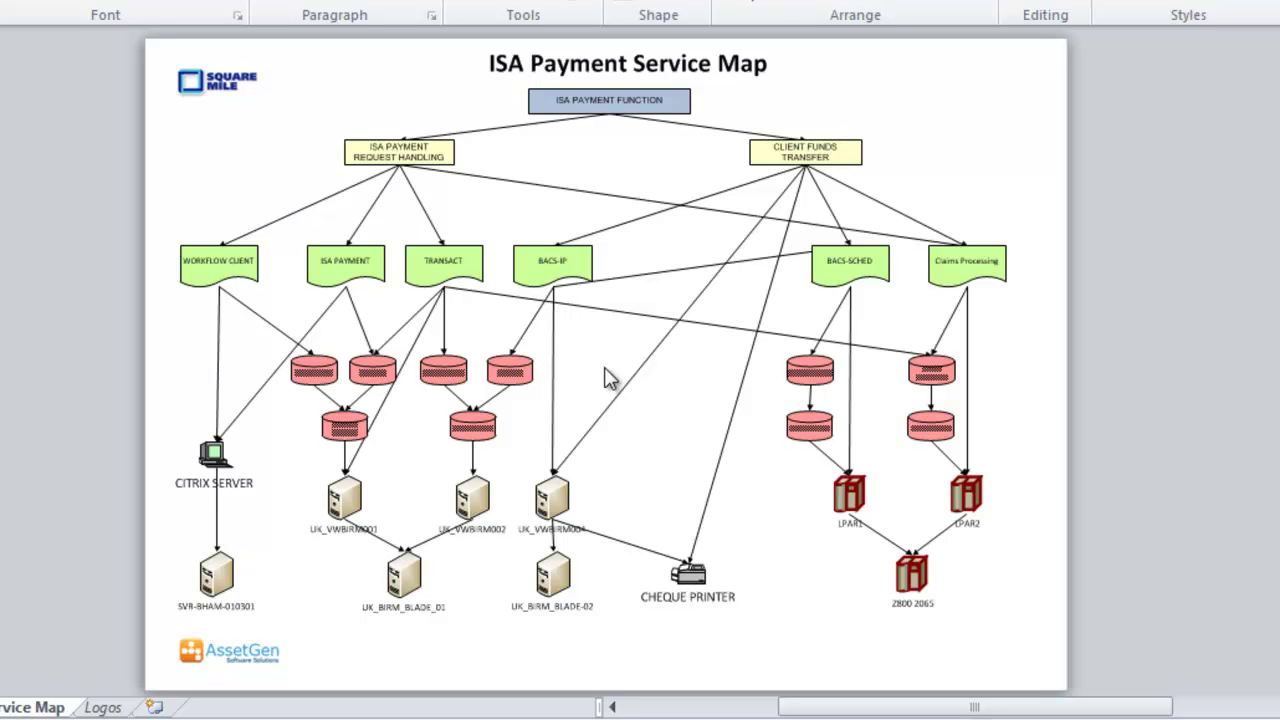
# Select the database cylinder under ISA PAYMENT with its parent shapes and connectors.
pyautogui.click(348, 432)
pyautogui.rightClick(357, 440)
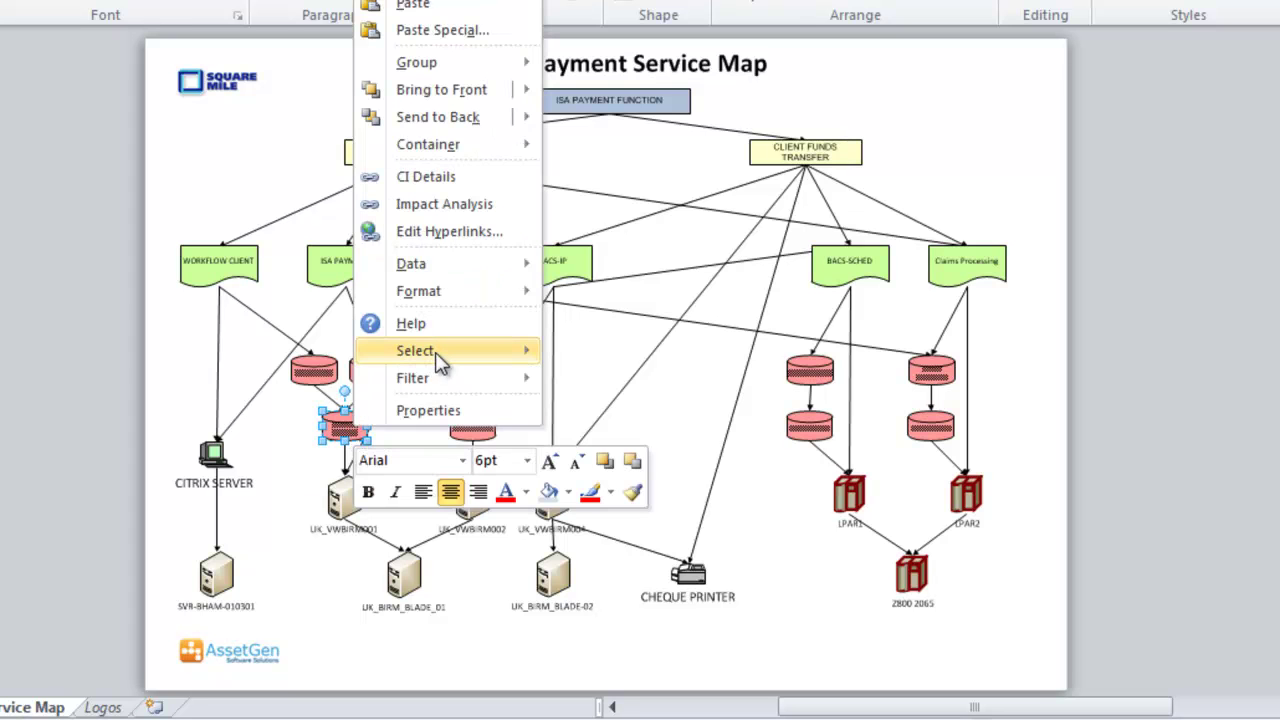
pyautogui.moveTo(447, 350)
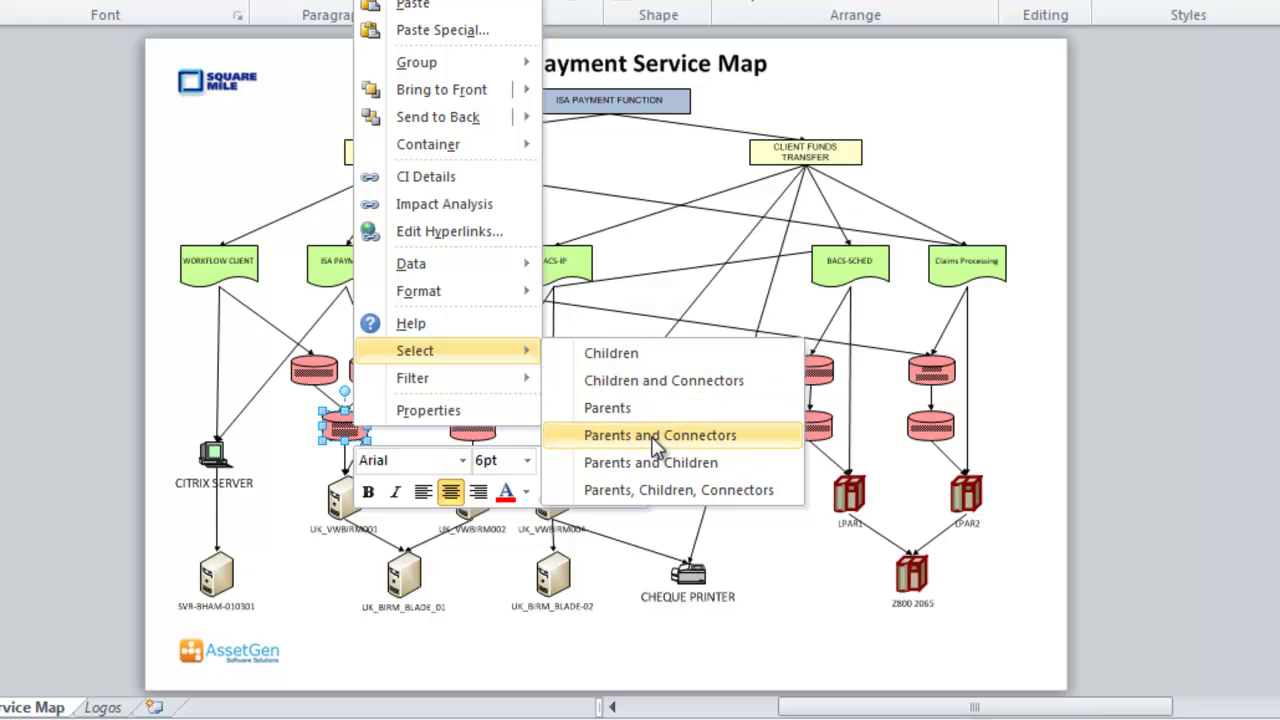
pyautogui.click(647, 440)
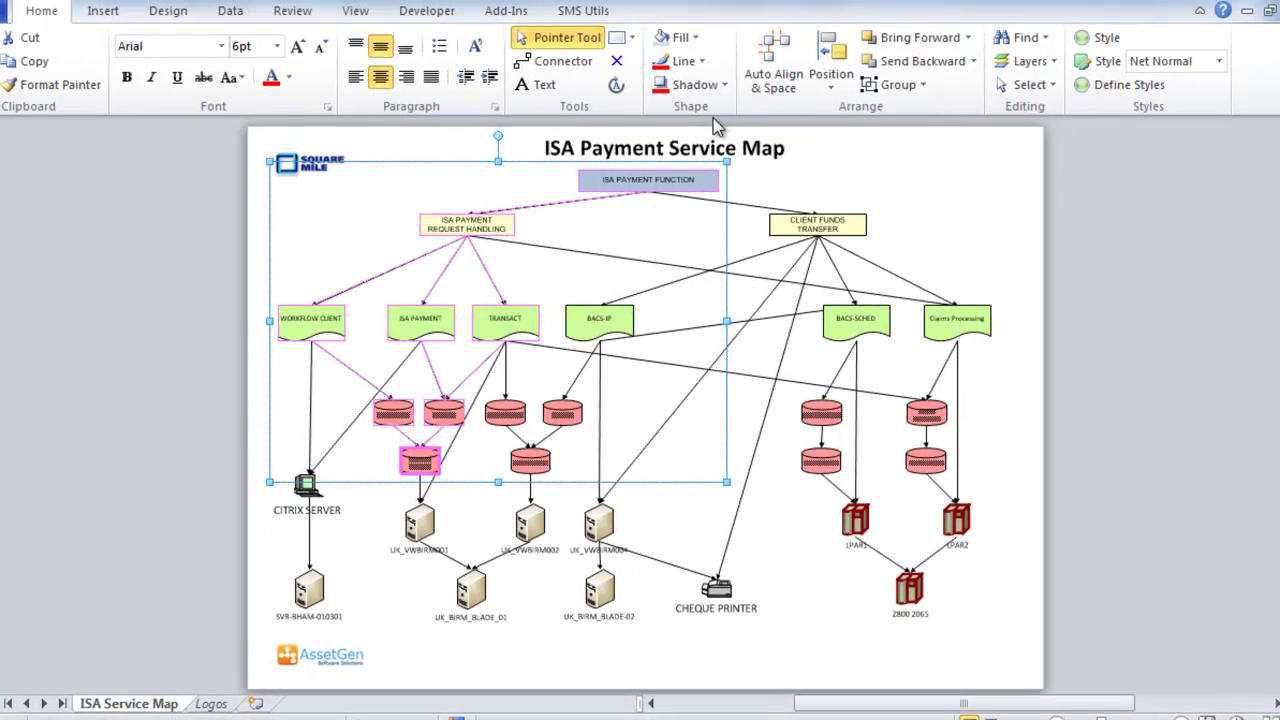
# Give the selected upstream chain 3 pt red dashed outlines.
pyautogui.click(686, 62)
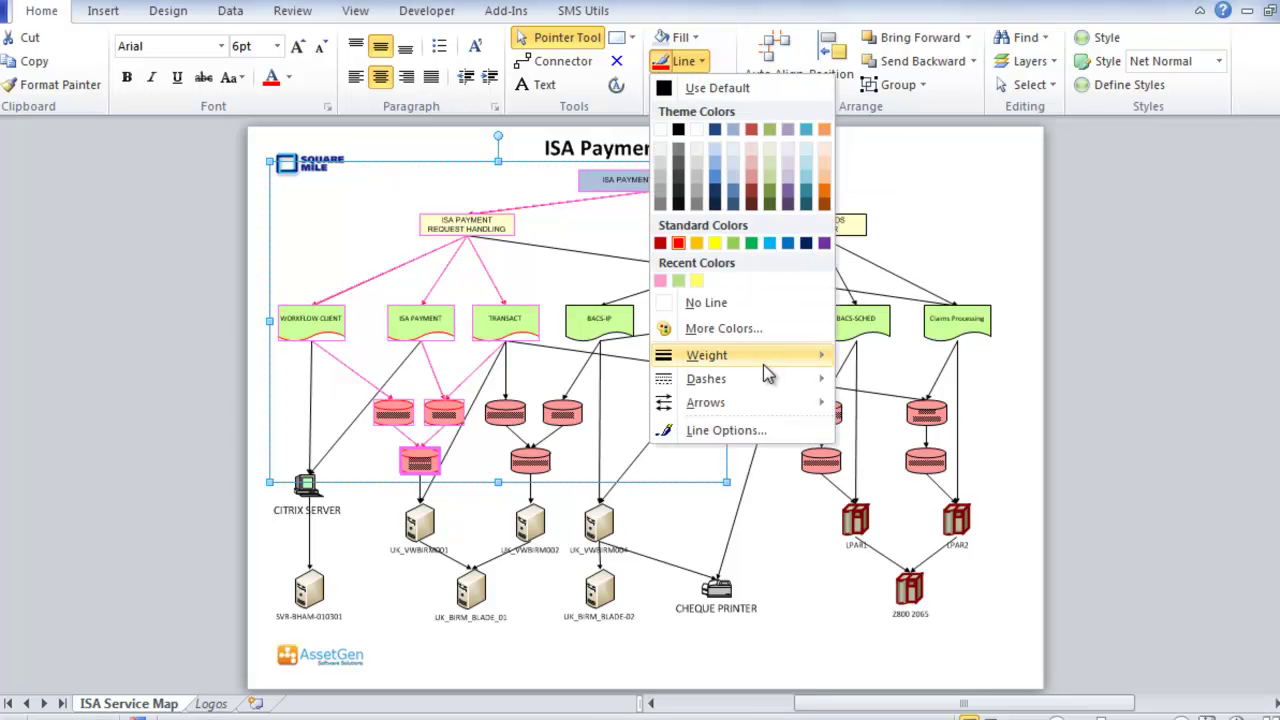
pyautogui.moveTo(706, 355)
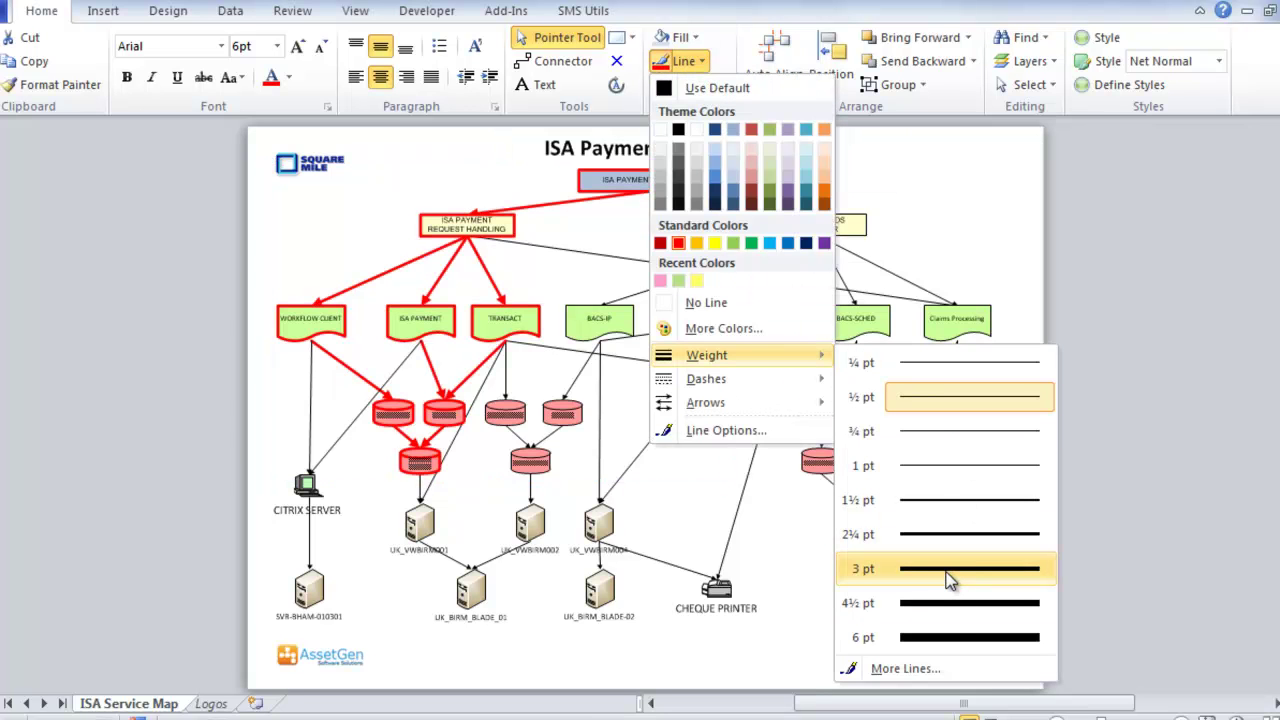
pyautogui.click(950, 580)
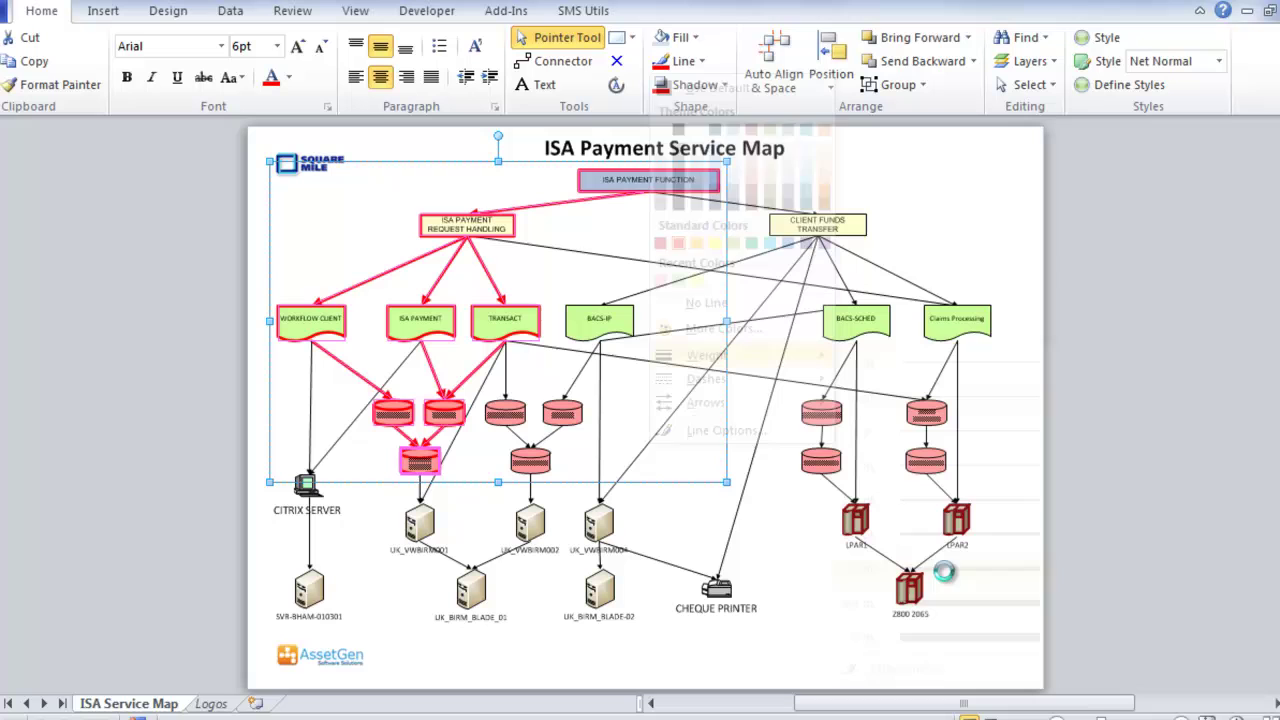
pyautogui.click(701, 64)
pyautogui.moveTo(706, 402)
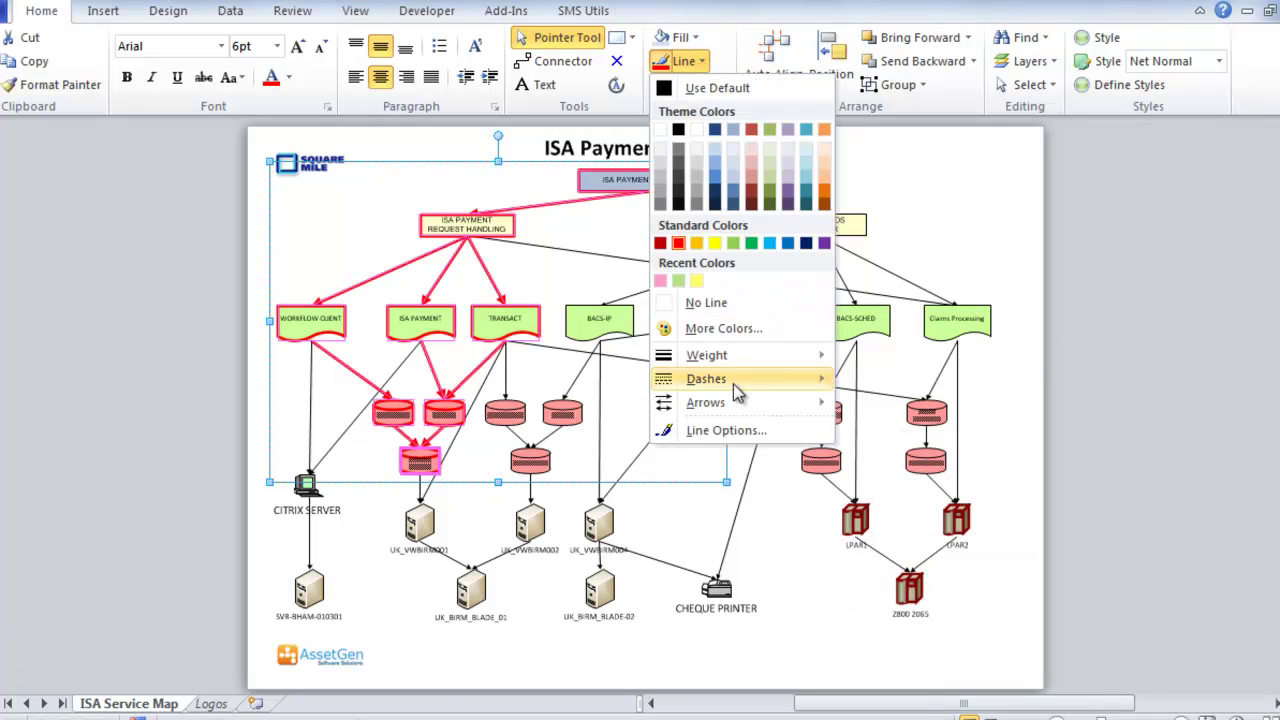
pyautogui.click(910, 466)
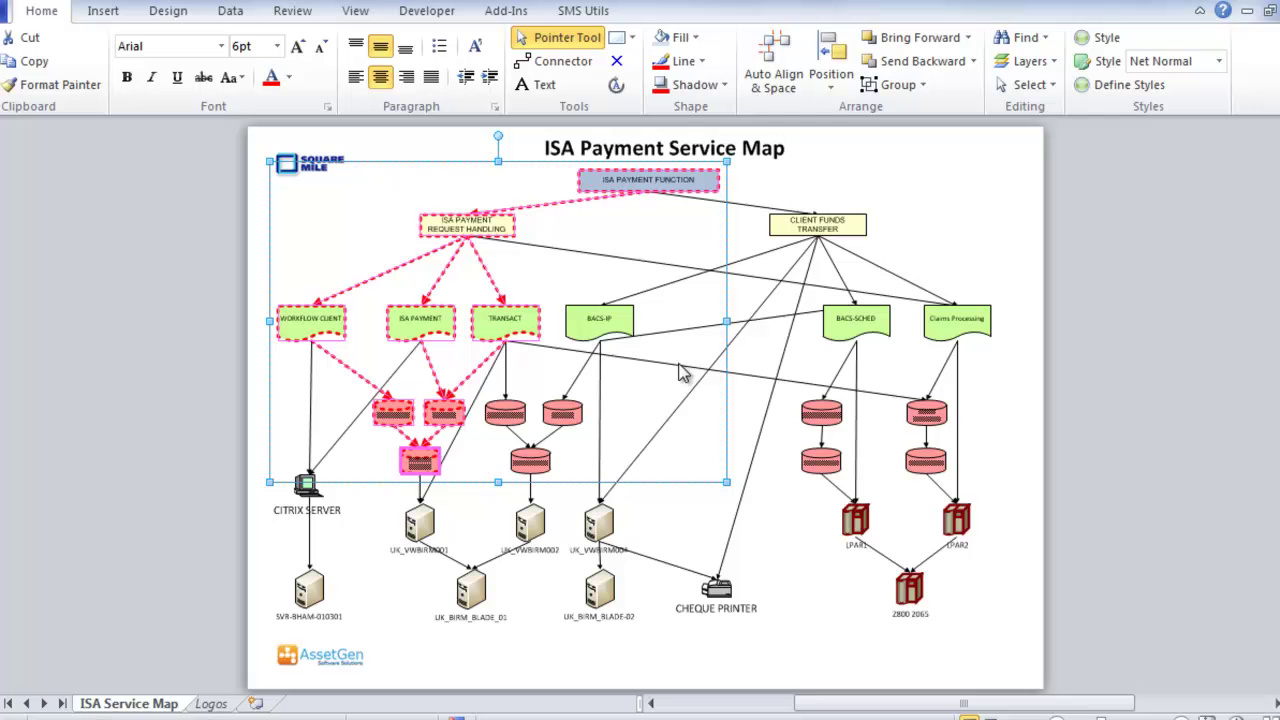
# Deselect to view the highlighted path, fit the whole page, and reselect the database cylinder.
pyautogui.click(553, 290)
pyautogui.keyDown('ctrl'); pyautogui.scroll(2, 462, 366); pyautogui.keyUp('ctrl')
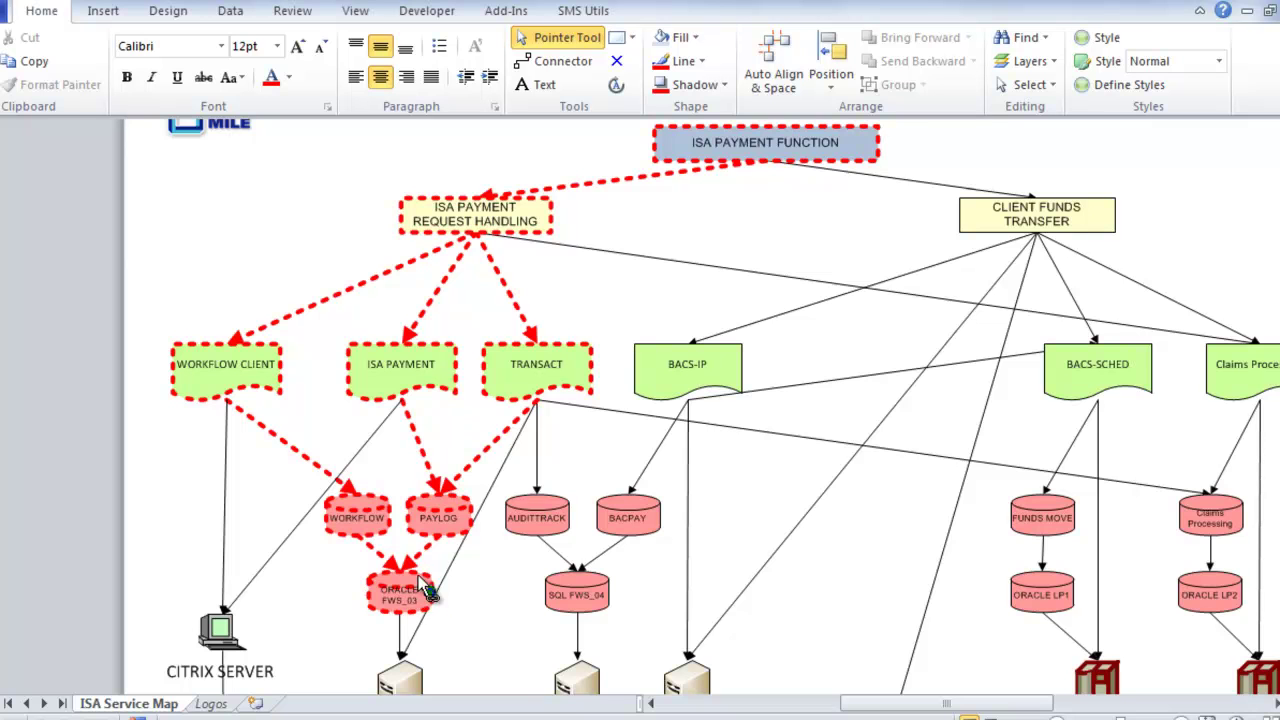
pyautogui.scroll(2, 762, 172)
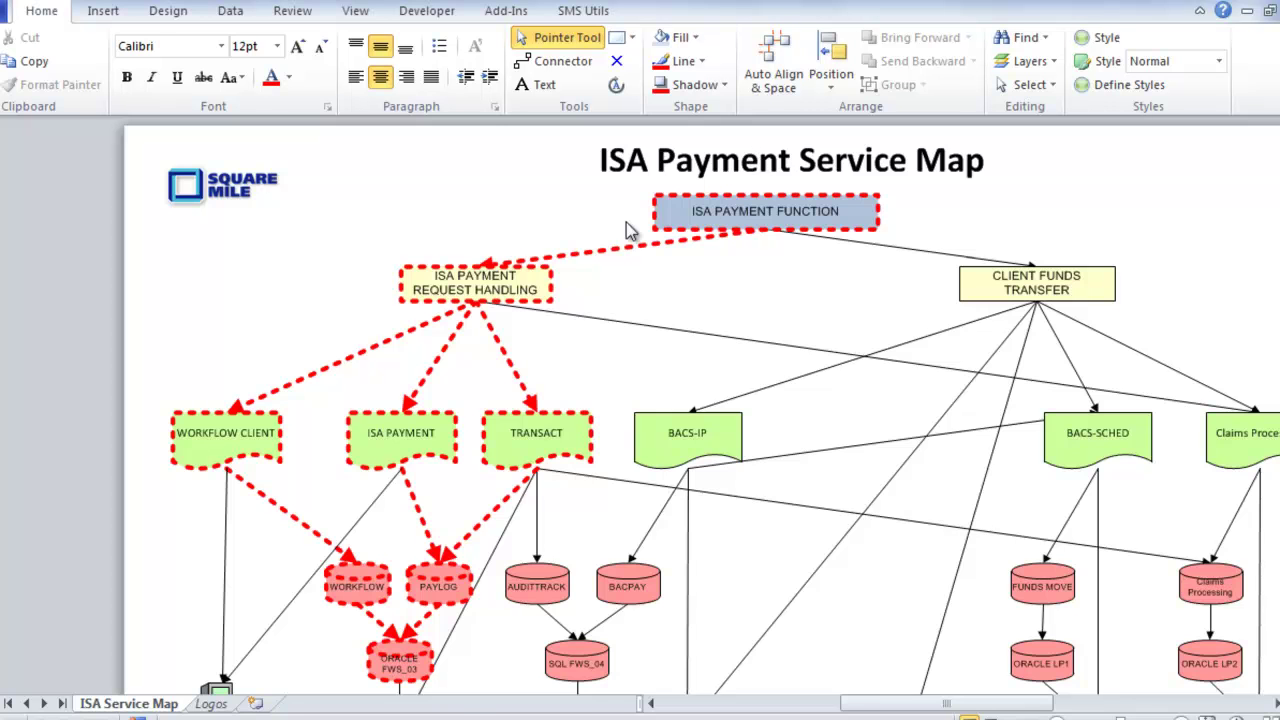
pyautogui.hotkey('ctrl', 'shift', 'w')
pyautogui.click(419, 461)
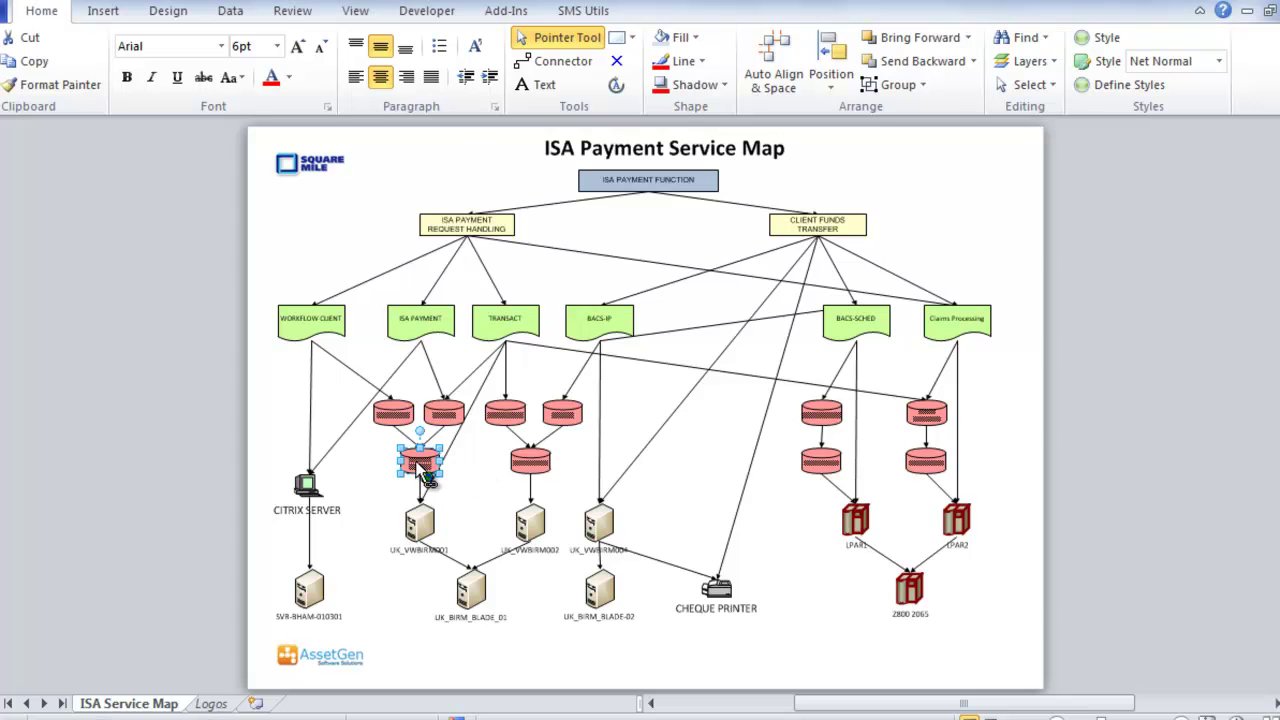
# Filter the map to the database's connected shapes, then remove the filter and deselect.
pyautogui.rightClick(421, 472)
pyautogui.moveTo(469, 421)
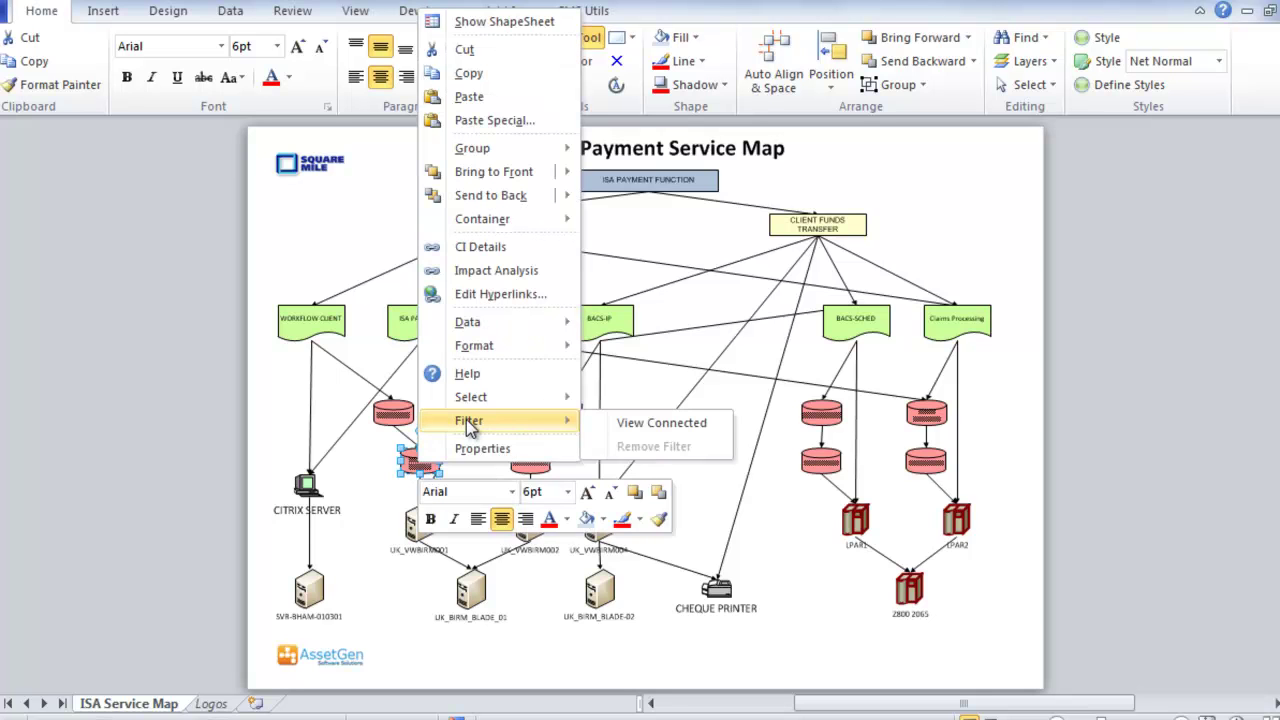
pyautogui.click(652, 424)
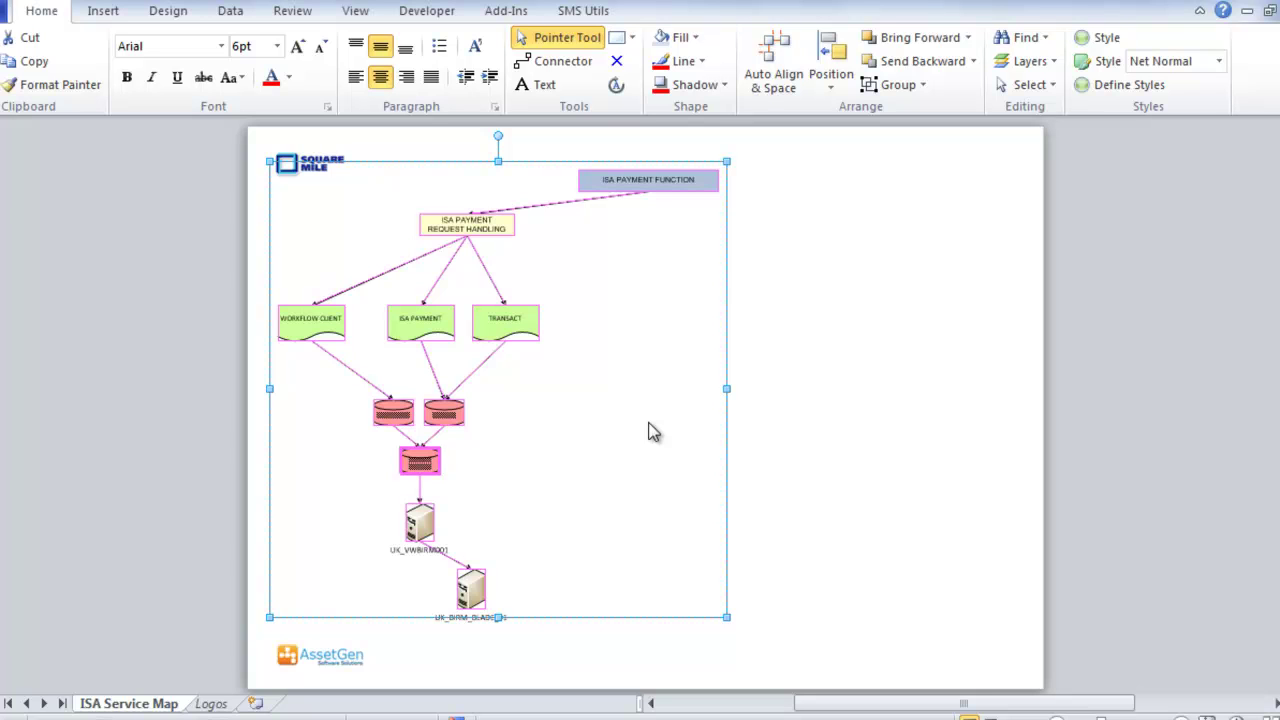
pyautogui.rightClick(416, 467)
pyautogui.moveTo(480, 419)
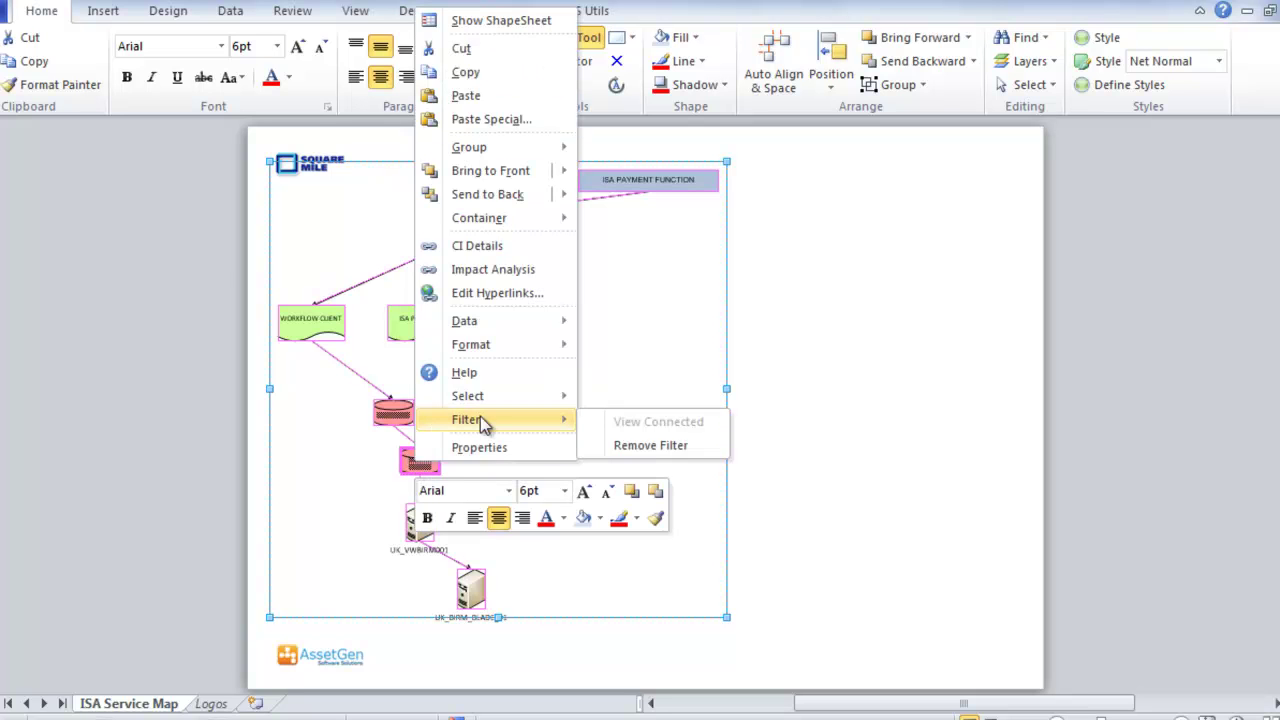
pyautogui.click(648, 456)
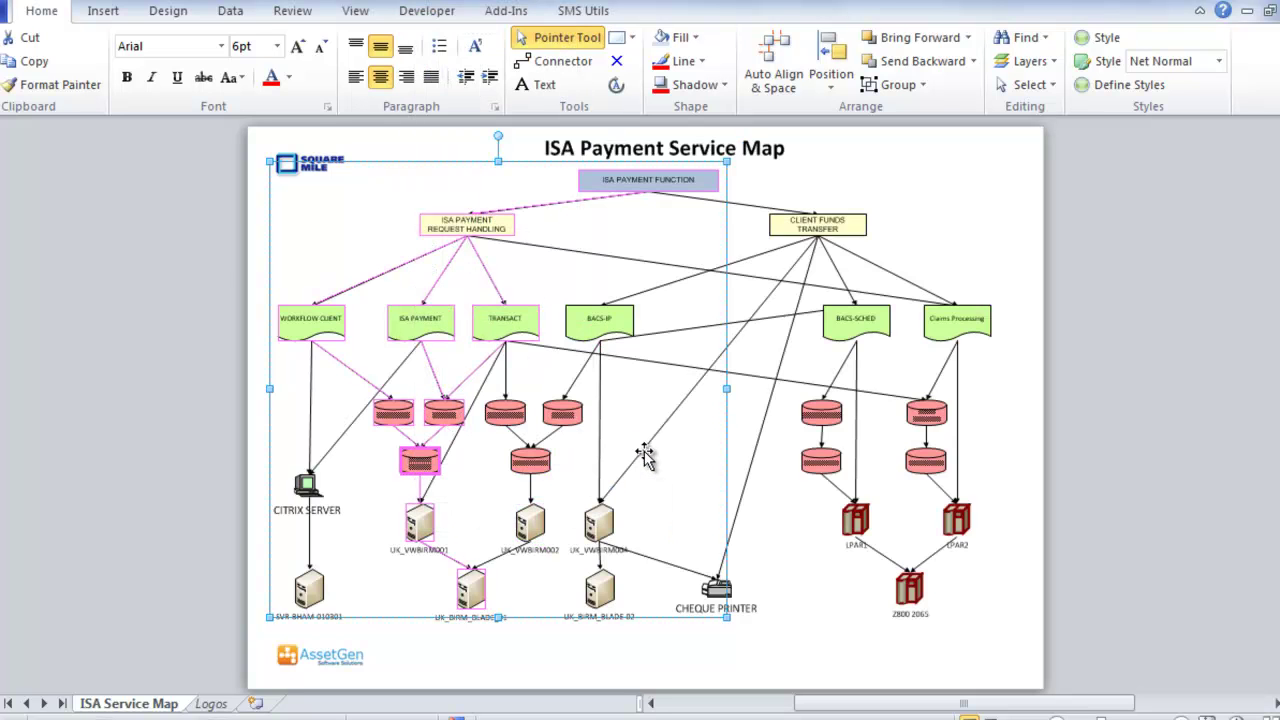
pyautogui.click(636, 435)
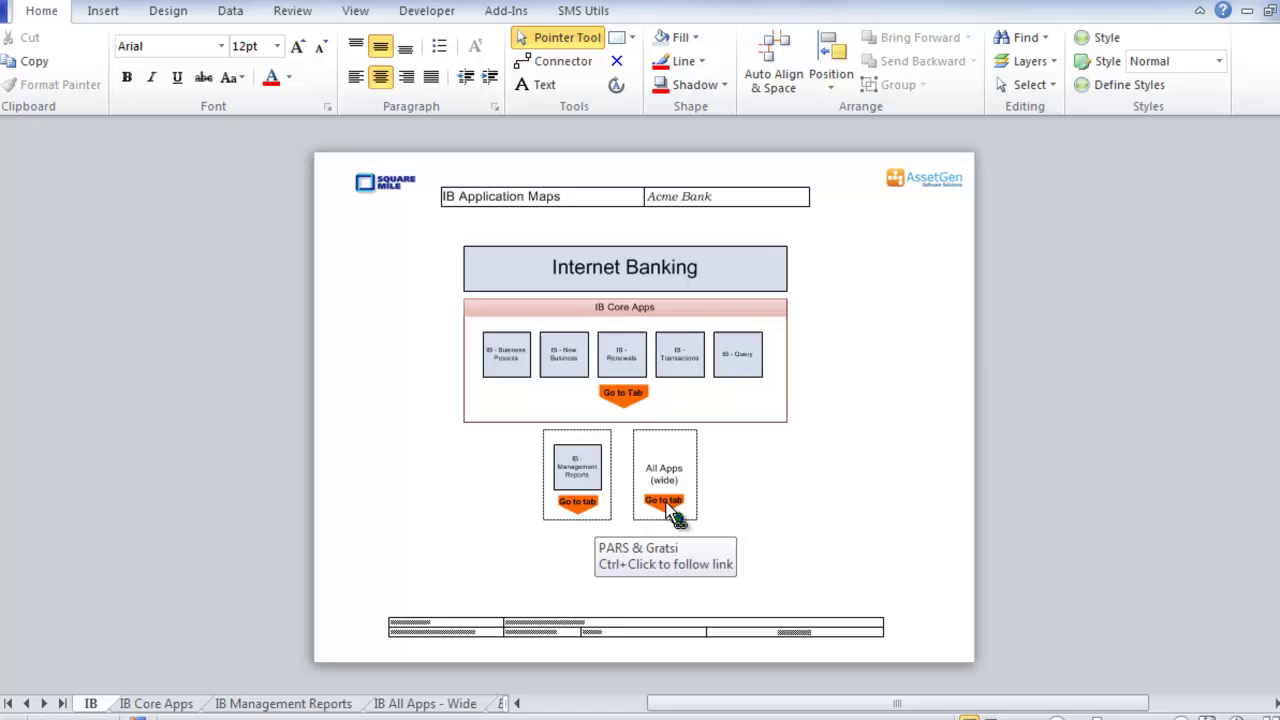
# Jump to the IB All Apps - Wide page, deselect, and zoom out over the whole tree.
pyautogui.keyDown('ctrl'); pyautogui.click(667, 508); pyautogui.keyUp('ctrl')
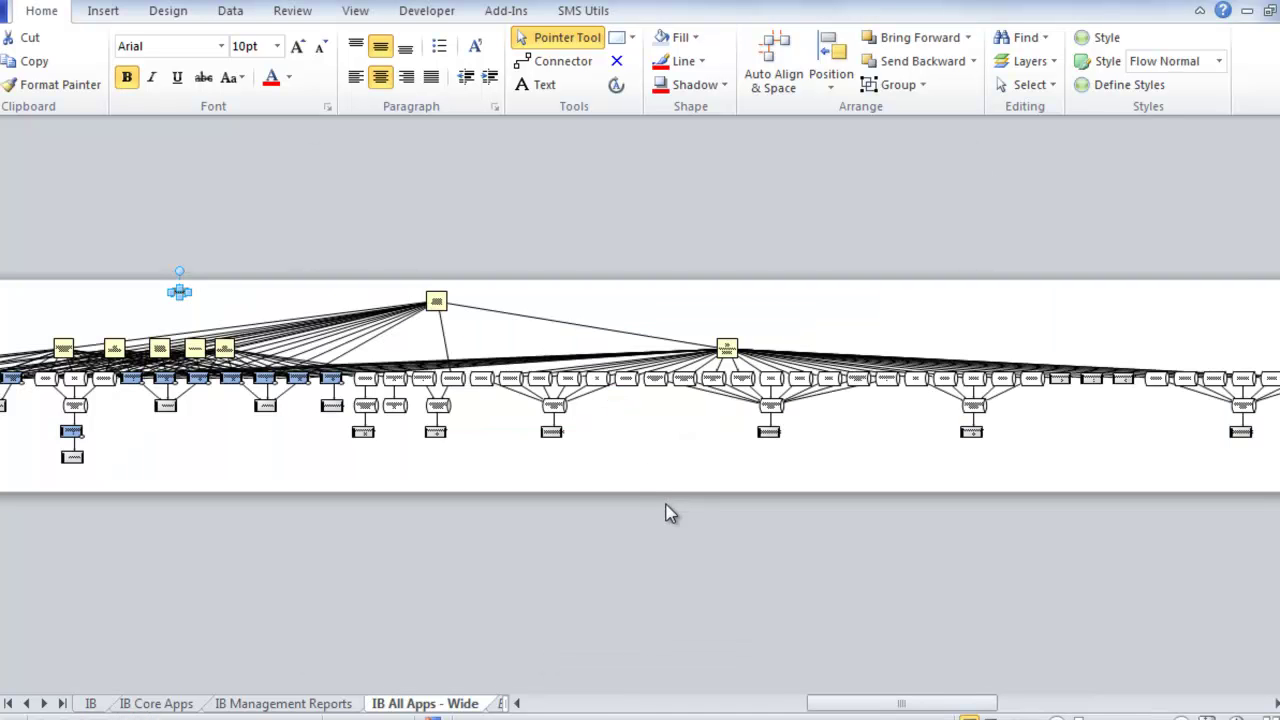
pyautogui.click(648, 483)
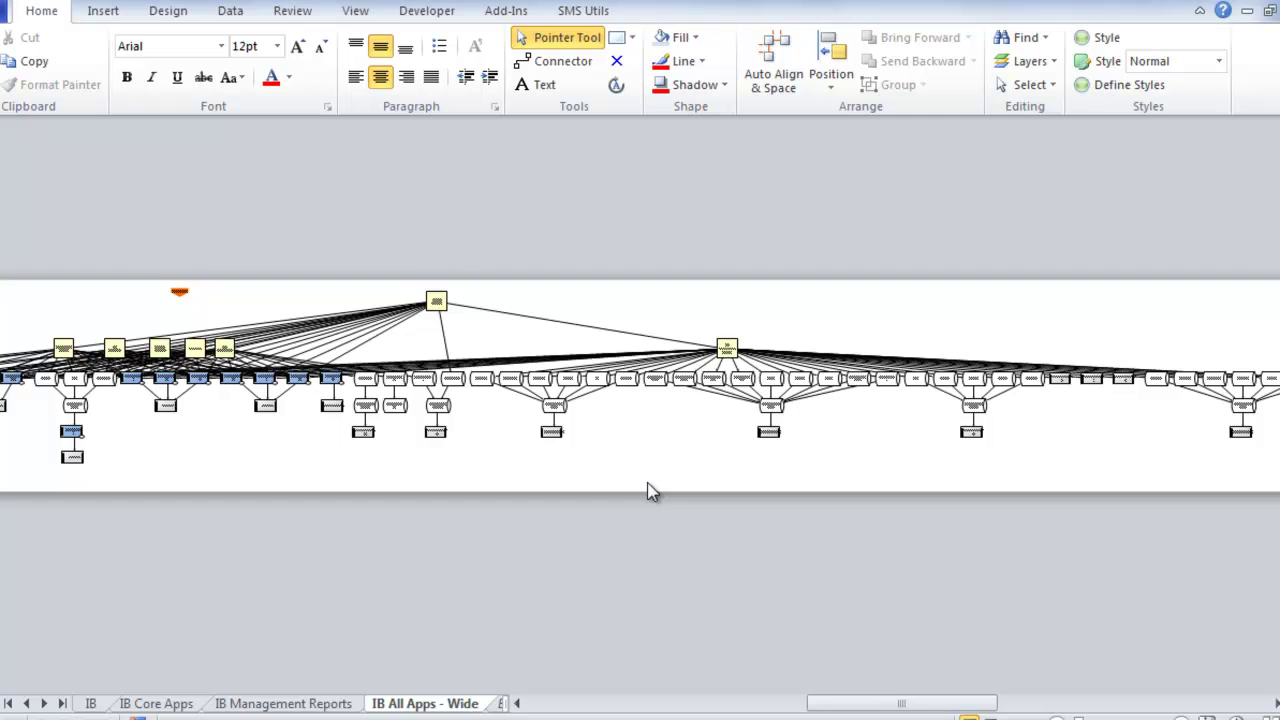
pyautogui.scroll(-1, 648, 483)
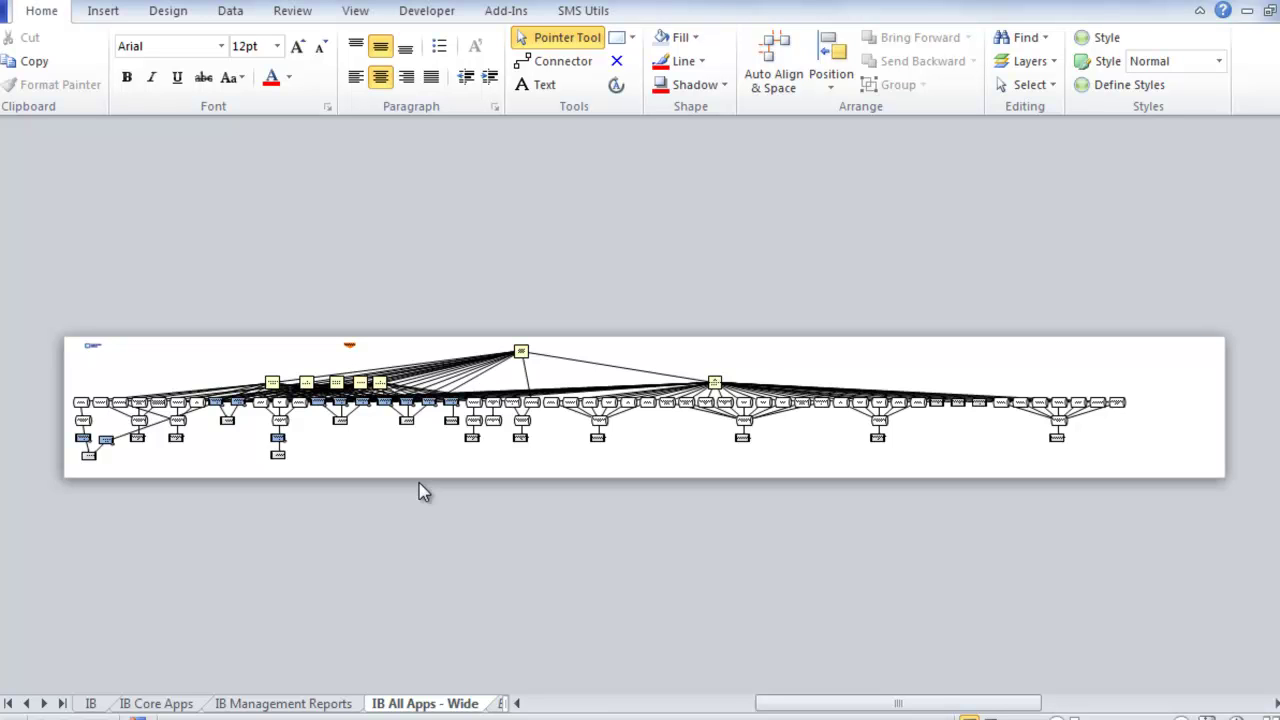
# Select the central yellow node's children and connectors and paste them into a new drawing.
pyautogui.rightClick(716, 384)
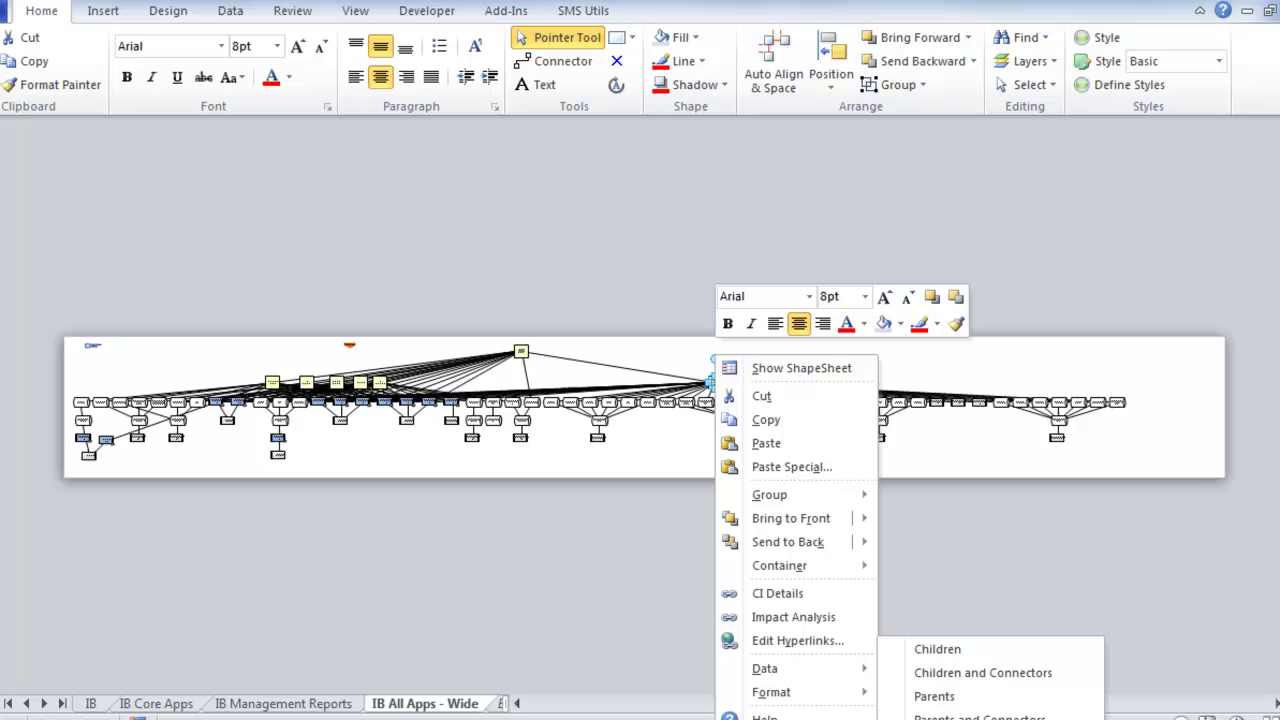
pyautogui.click(952, 672)
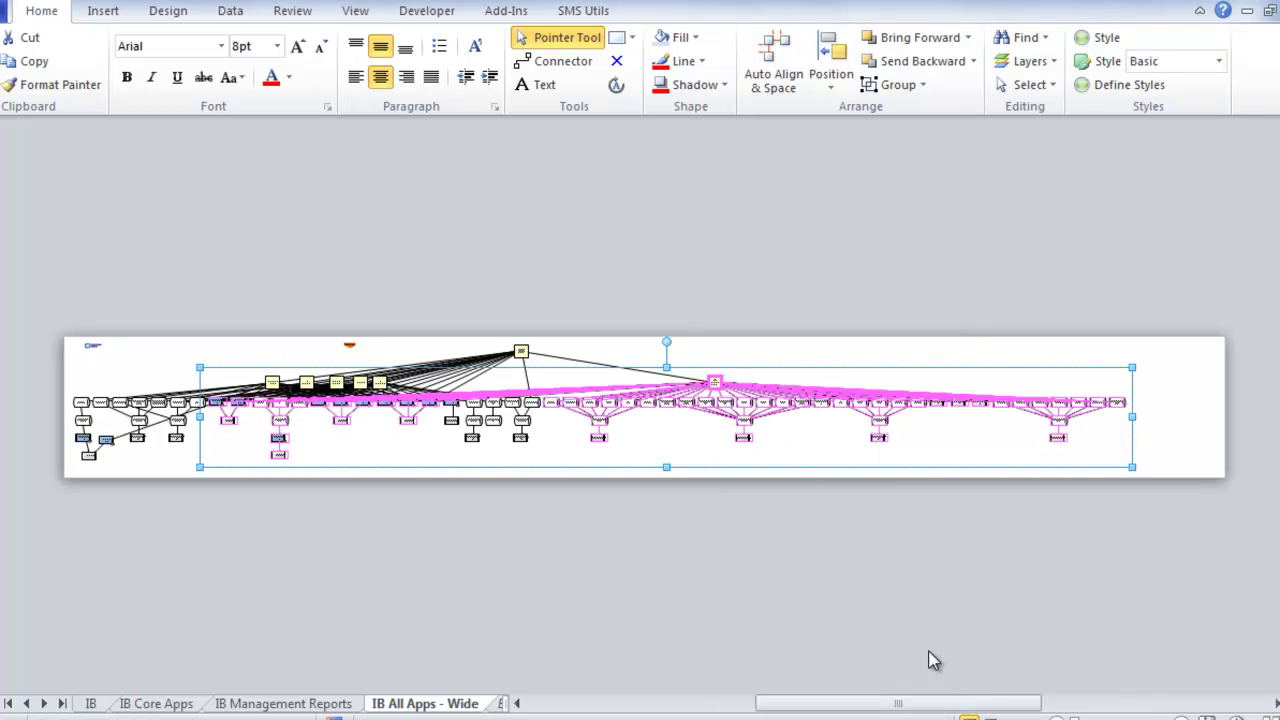
pyautogui.hotkey('ctrl', 'n')
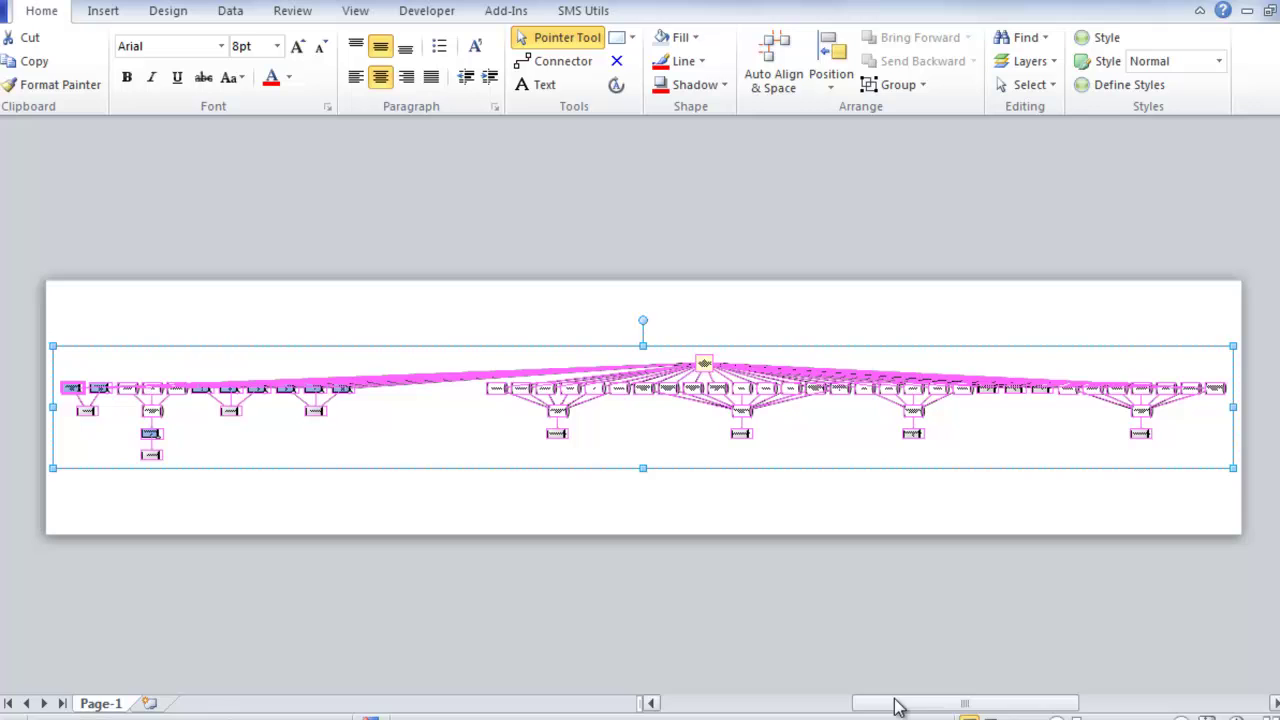
pyautogui.click(520, 548)
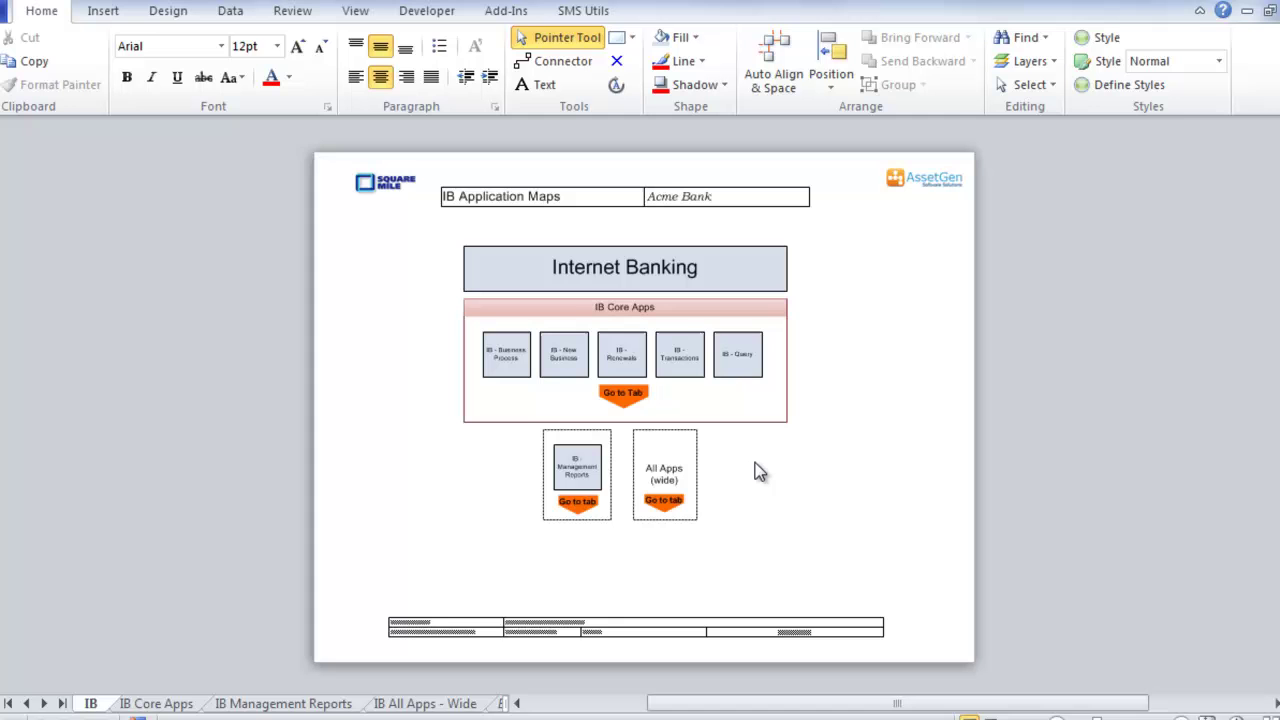
pyautogui.keyDown('ctrl'); pyautogui.click(626, 395); pyautogui.keyUp('ctrl')
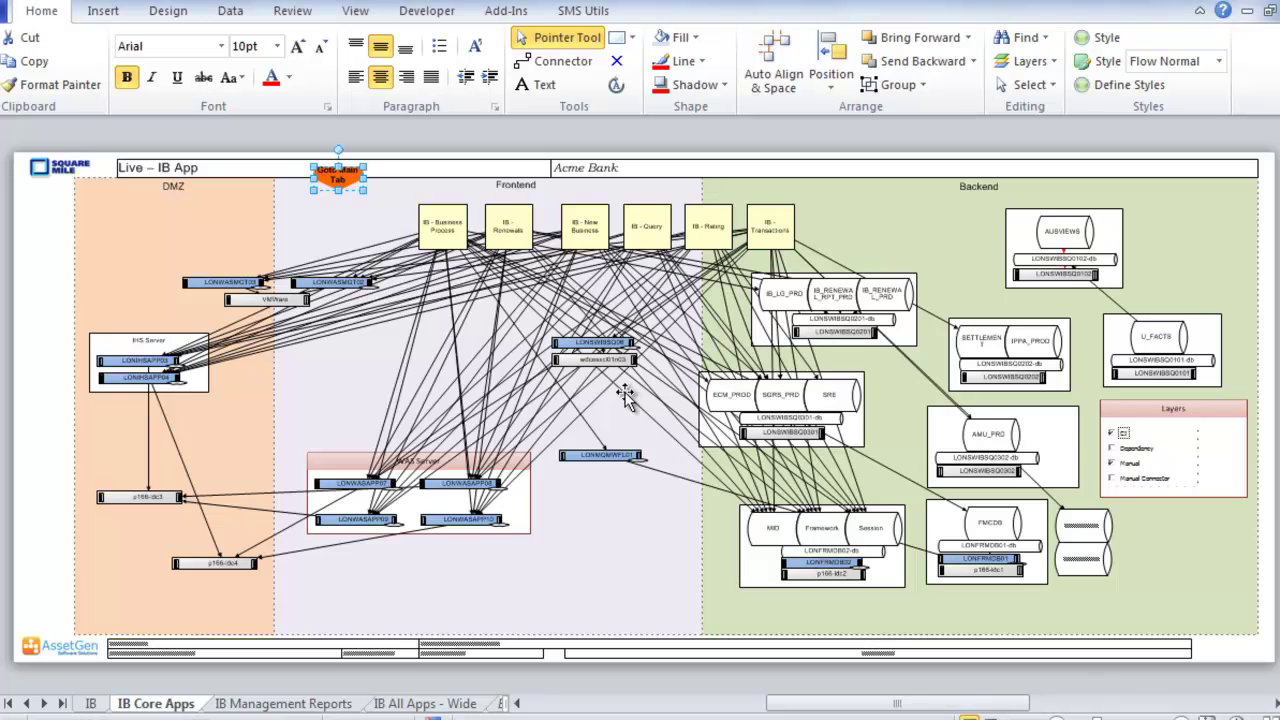
pyautogui.keyDown('ctrl'); pyautogui.click(338, 185); pyautogui.keyUp('ctrl')
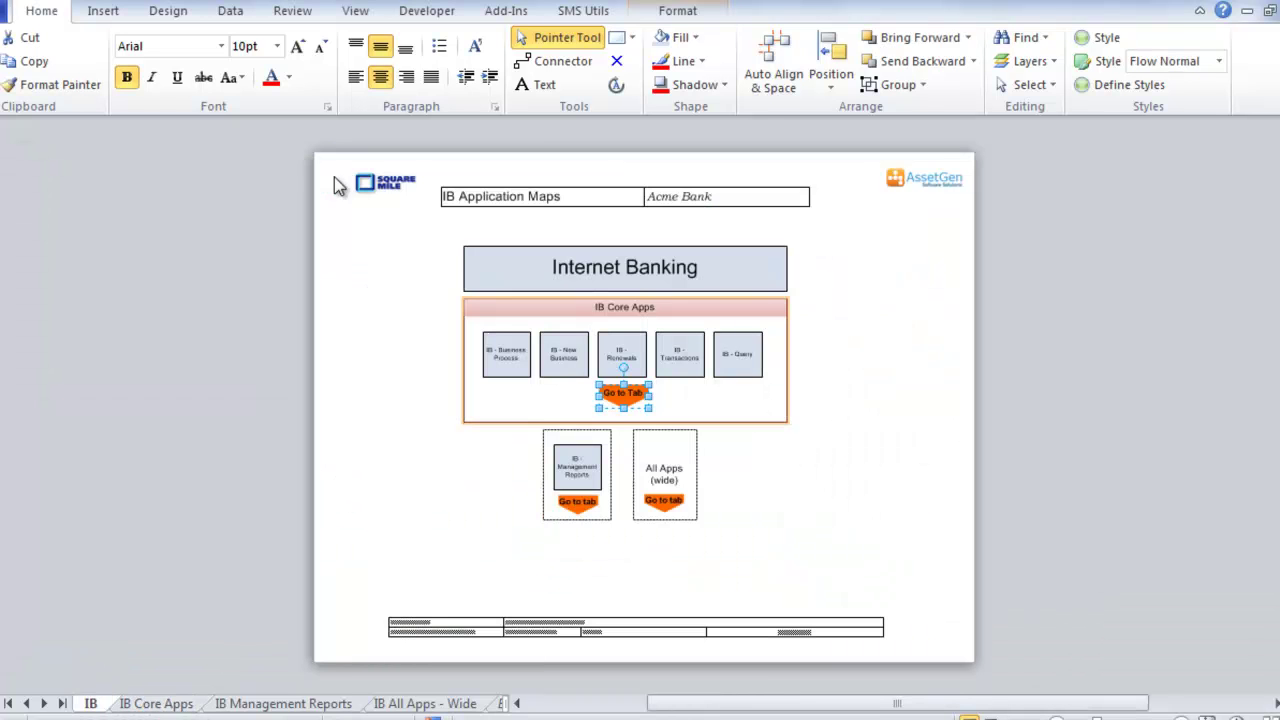
pyautogui.keyDown('ctrl'); pyautogui.click(578, 505); pyautogui.keyUp('ctrl')
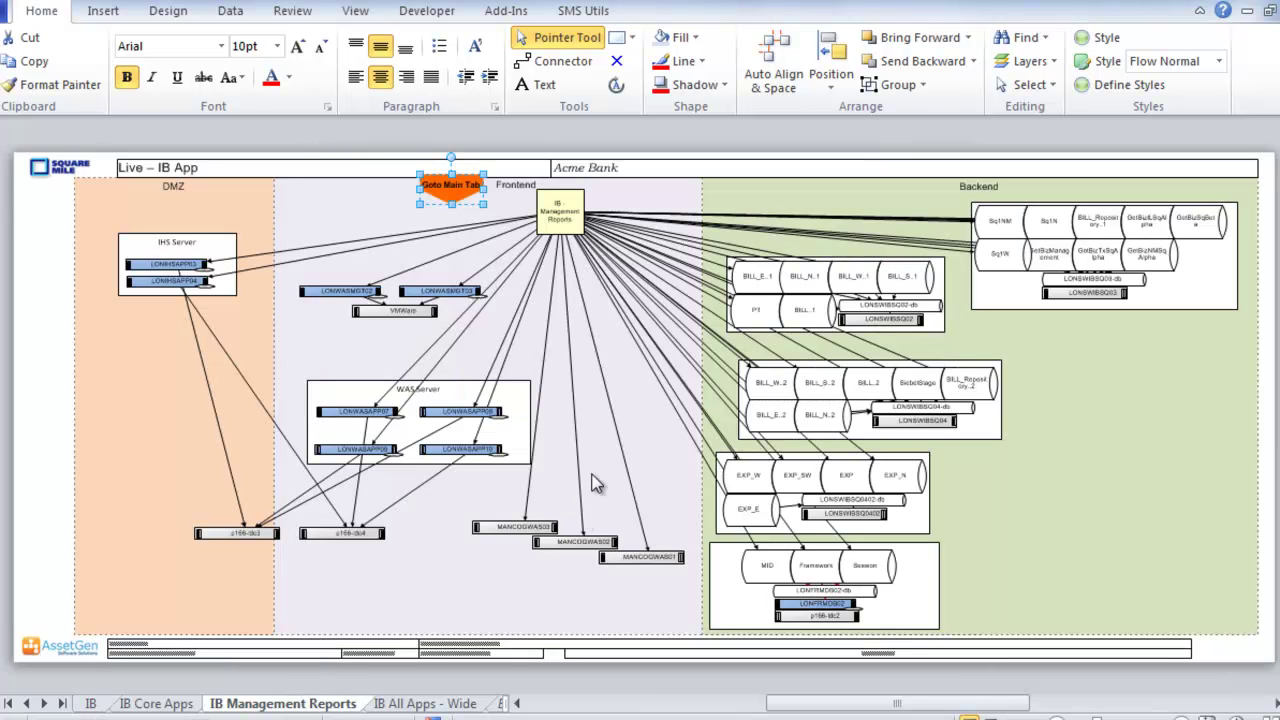
pyautogui.keyDown('ctrl'); pyautogui.click(452, 187); pyautogui.keyUp('ctrl')
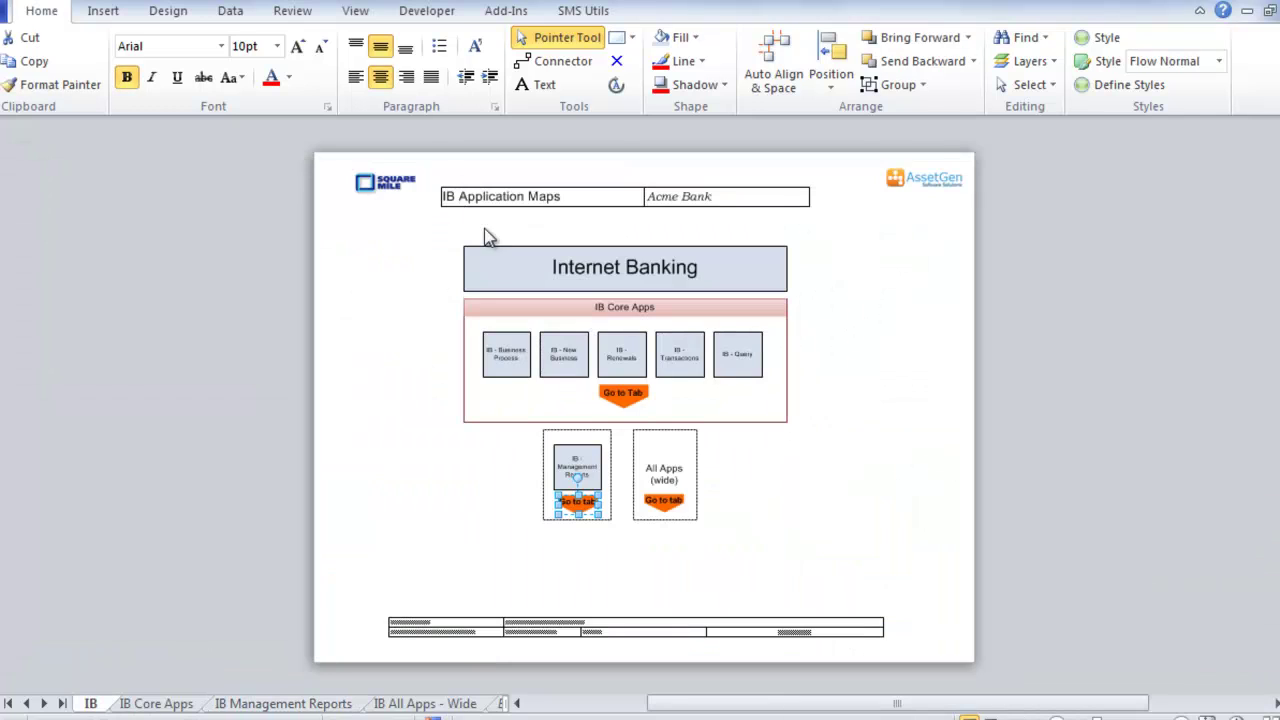